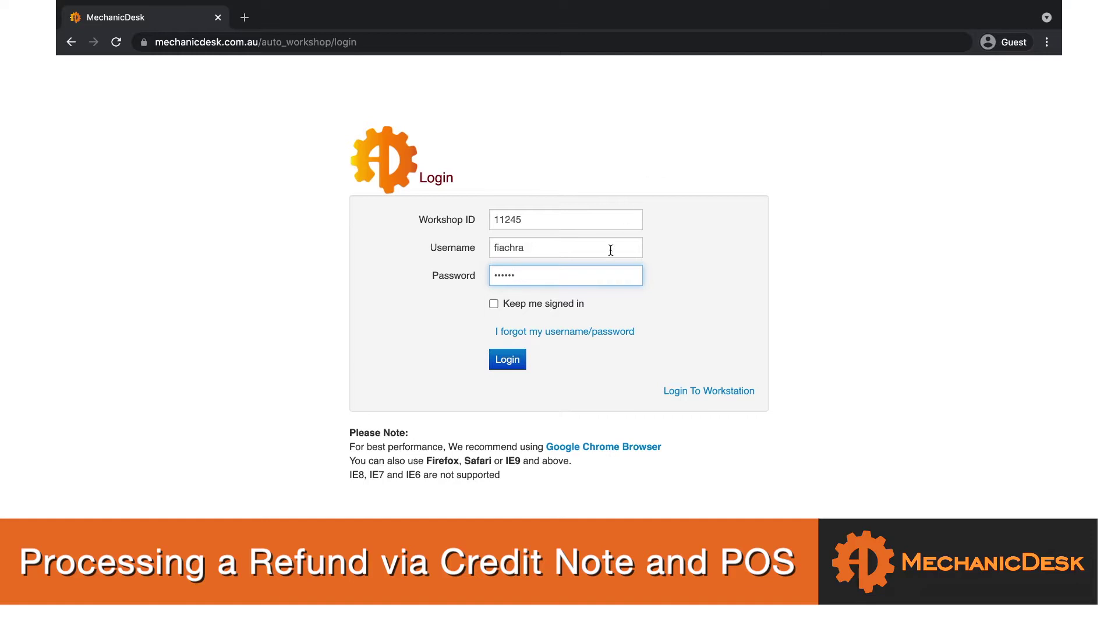
Step: Log in and view the Customer Credit Notes list under Invoices & Bills
left_click(516, 360)
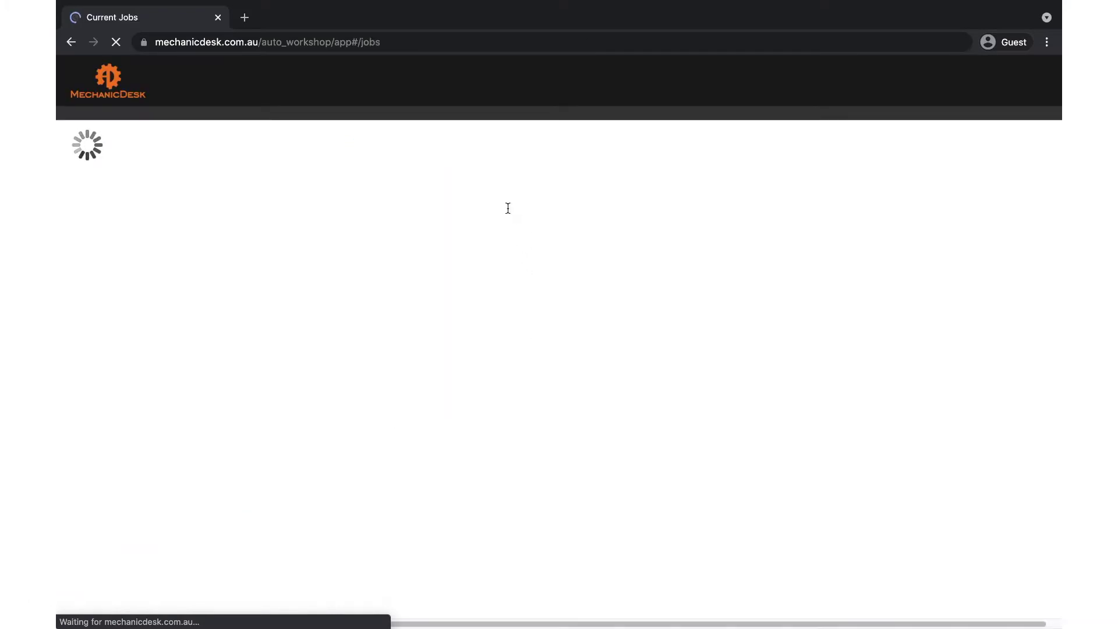
left_click(448, 143)
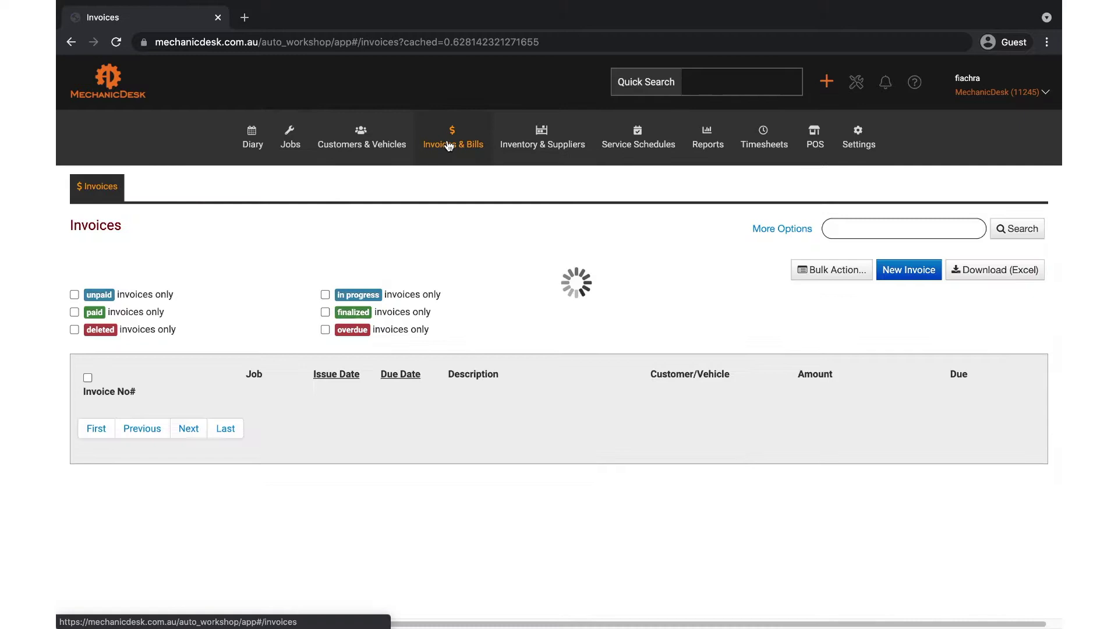
left_click(300, 193)
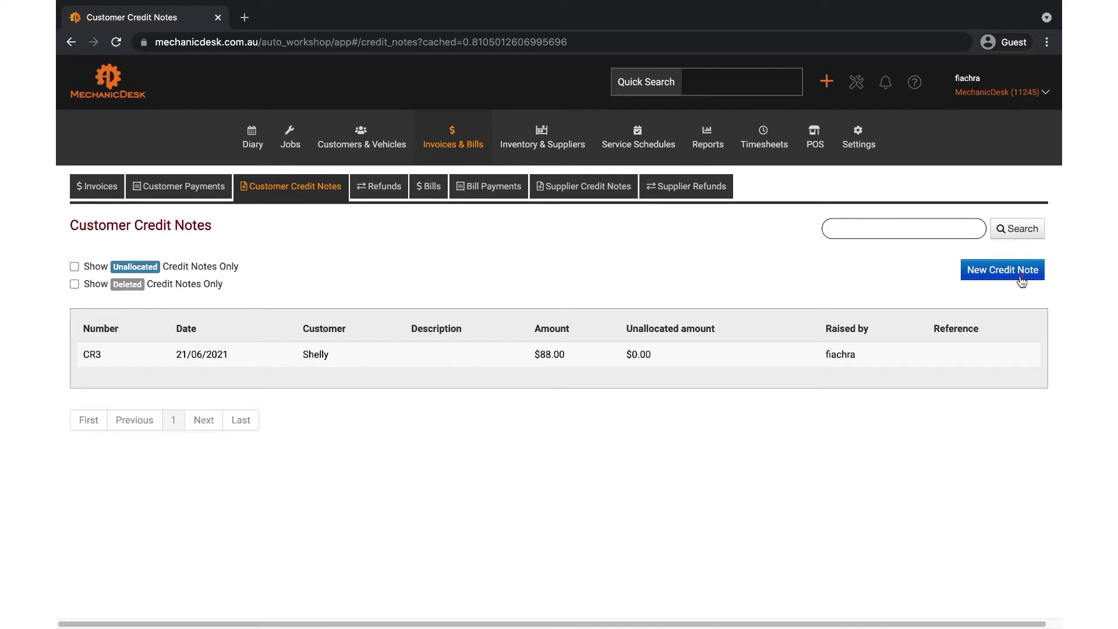
Step: Create a credit note for customer #2 Bob against invoice 3, described 'Refund'
left_click(1002, 270)
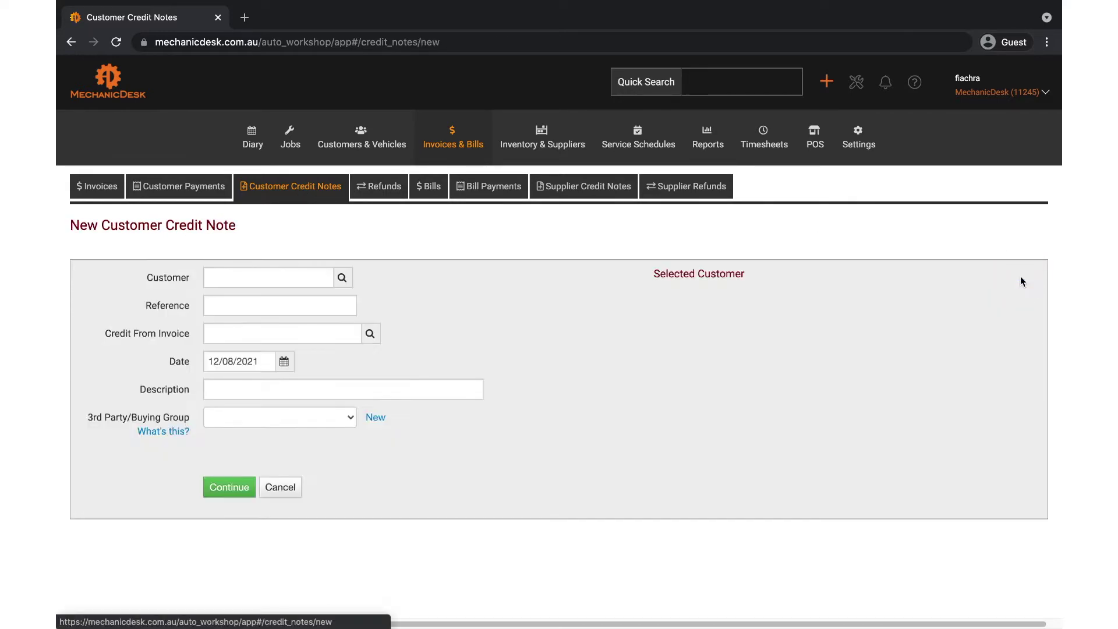
left_click(219, 277)
type("b")
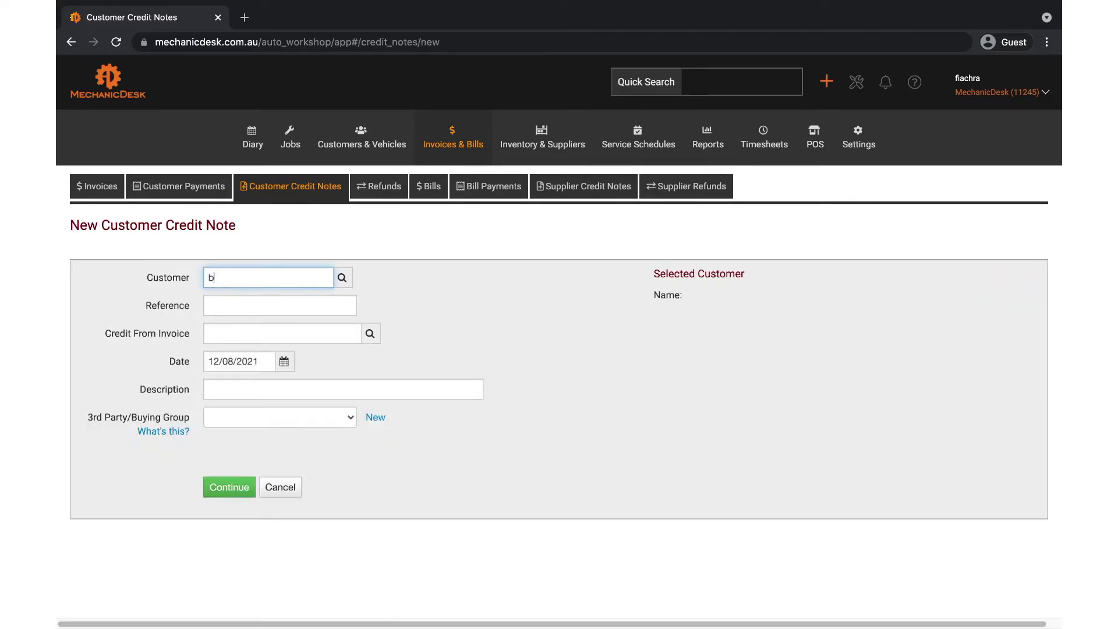
type("ob")
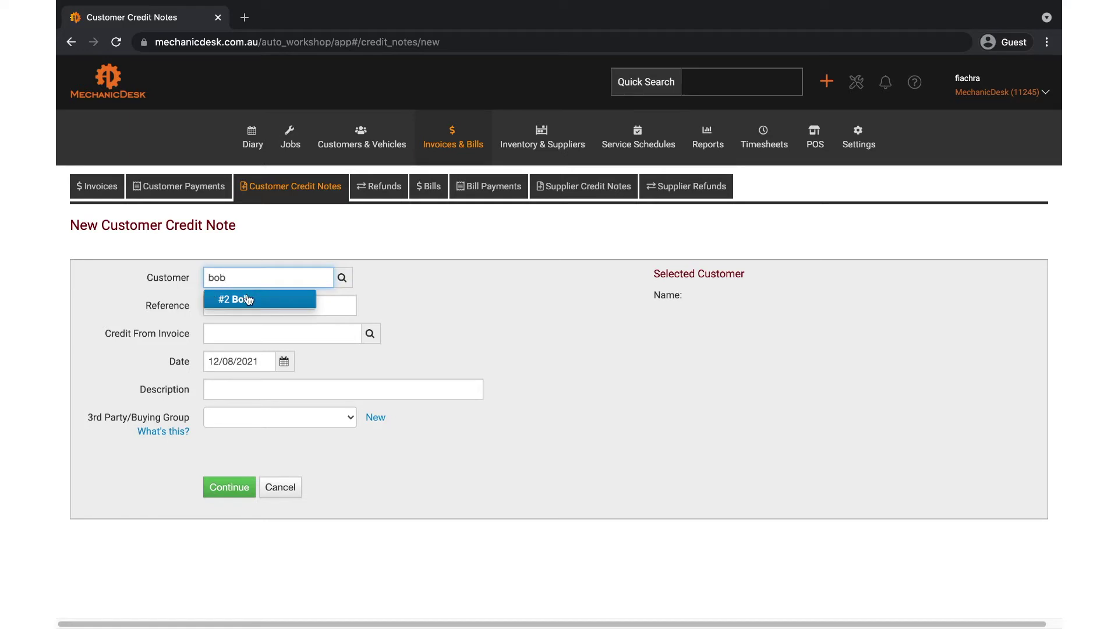
left_click(248, 300)
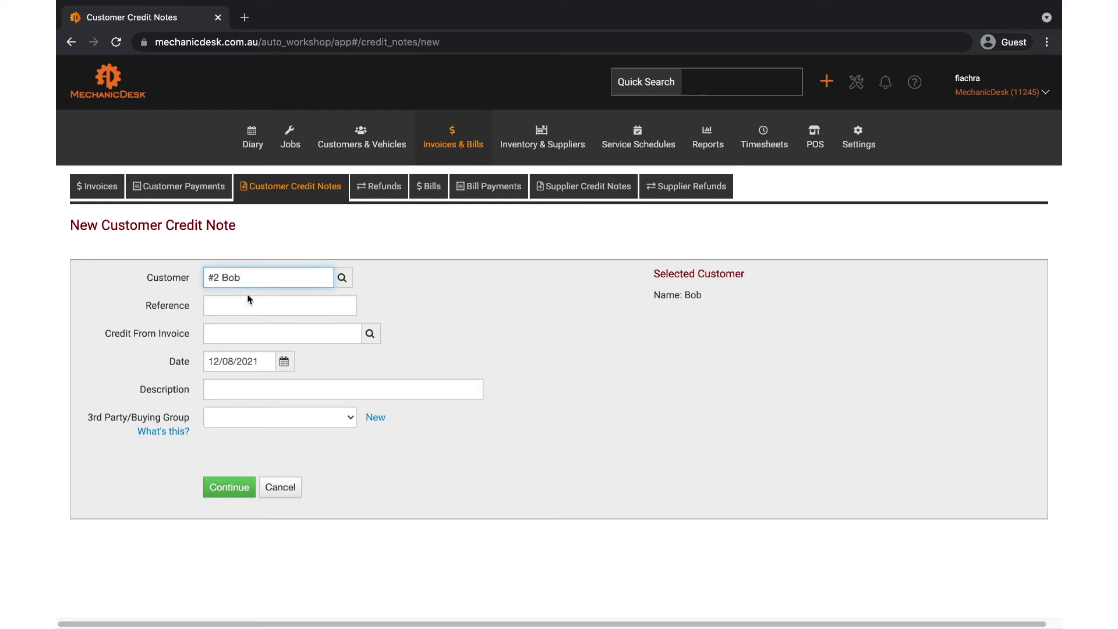
left_click(246, 329)
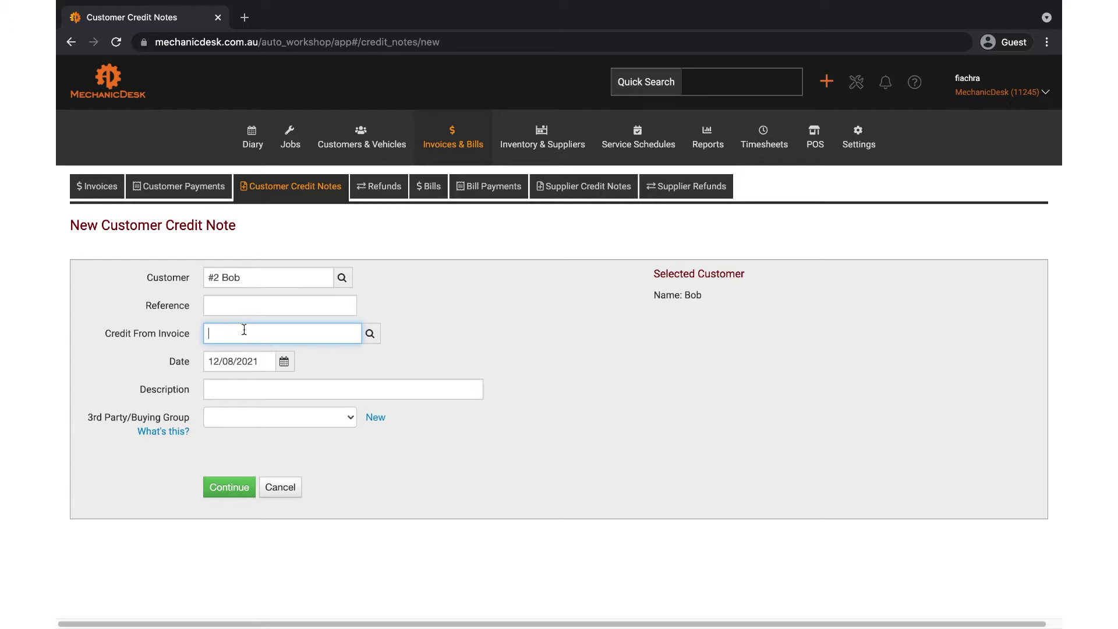
type("3")
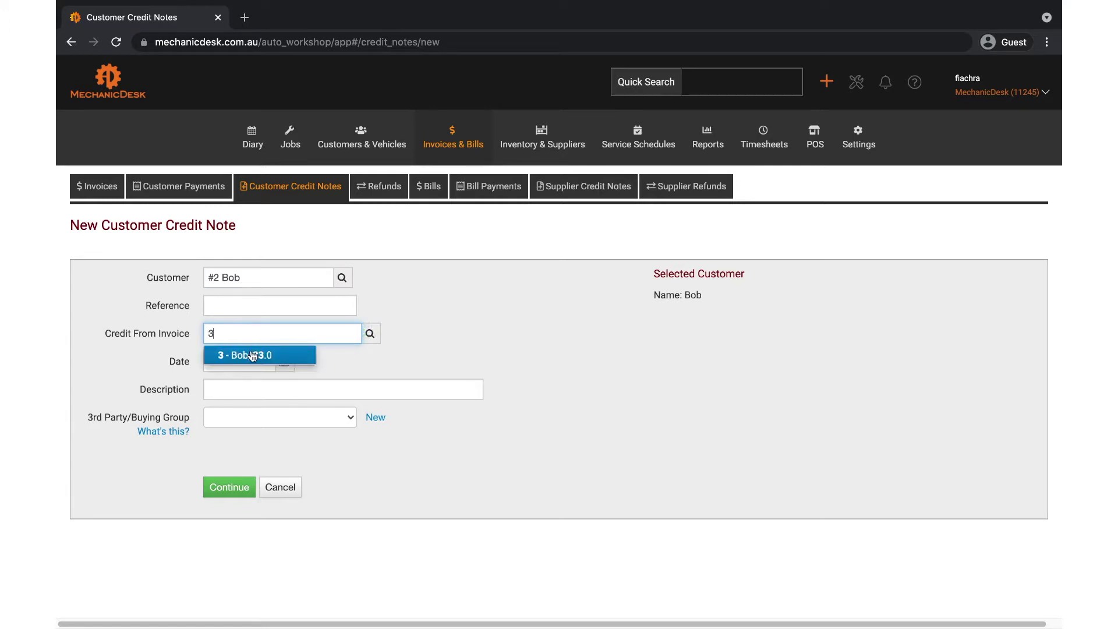
left_click(253, 356)
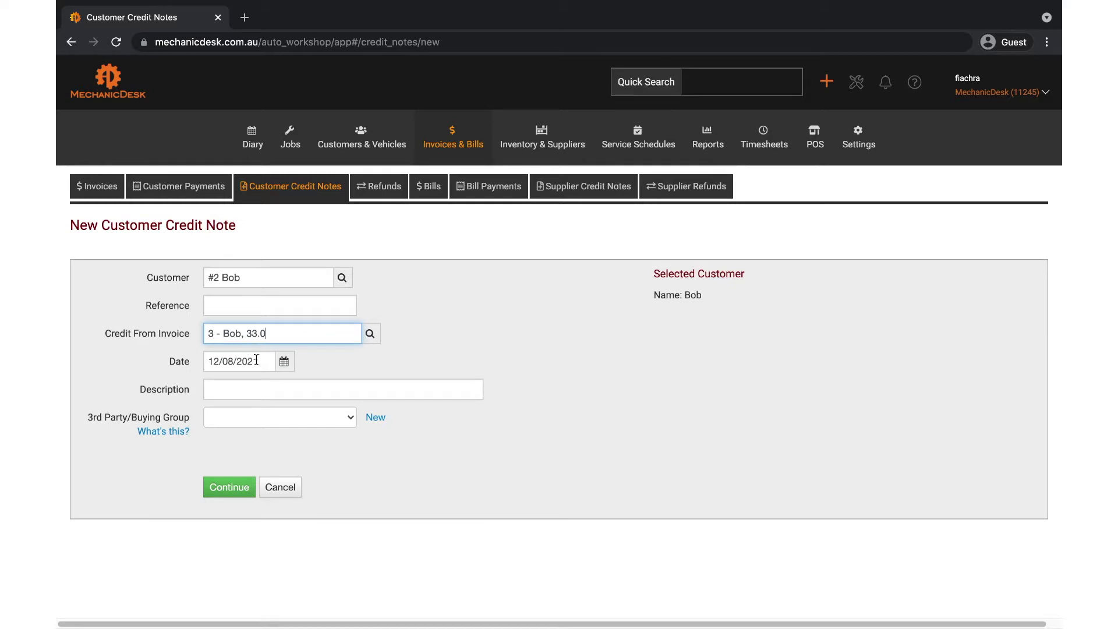
left_click(243, 389)
type("Re")
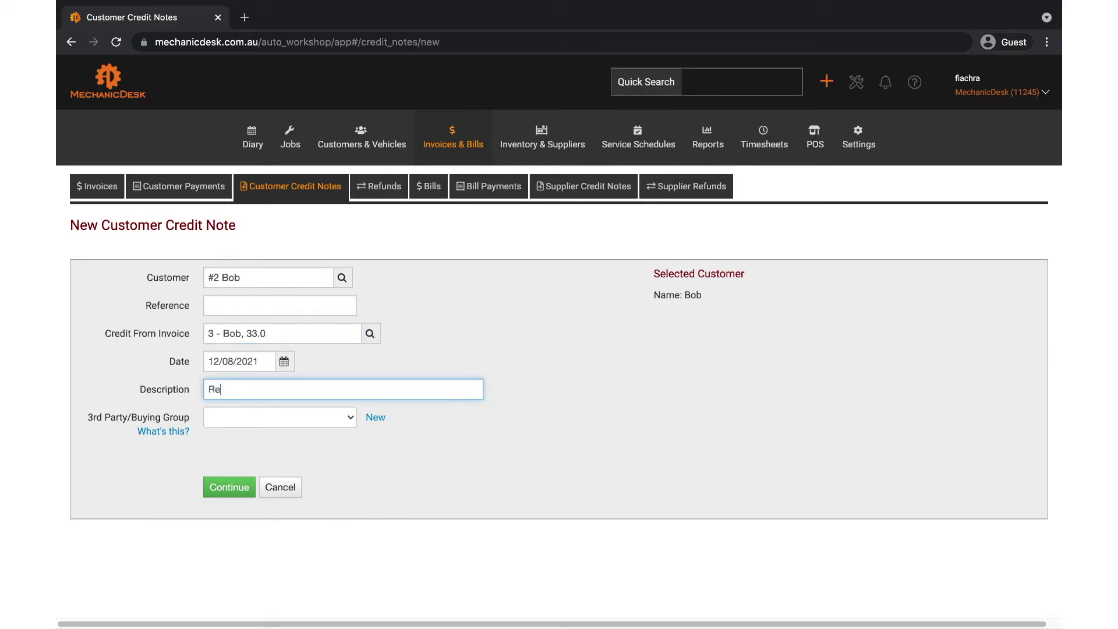
type("fund")
left_click(232, 490)
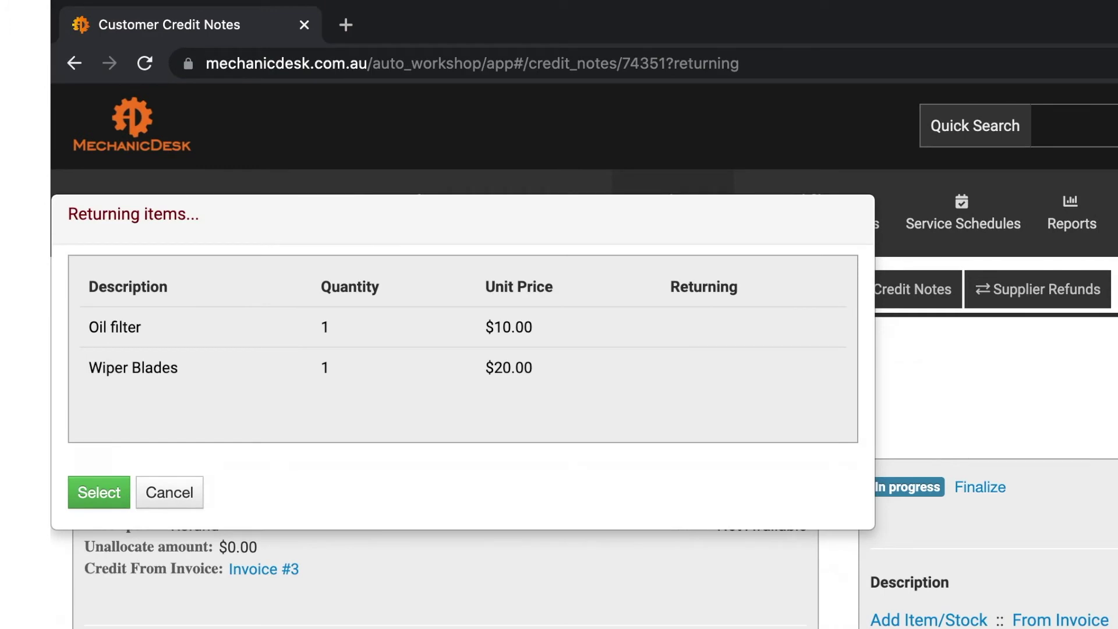
Step: Return one Oil filter and one Wiper Blades on CR12, totalling $33.00
left_click(429, 335)
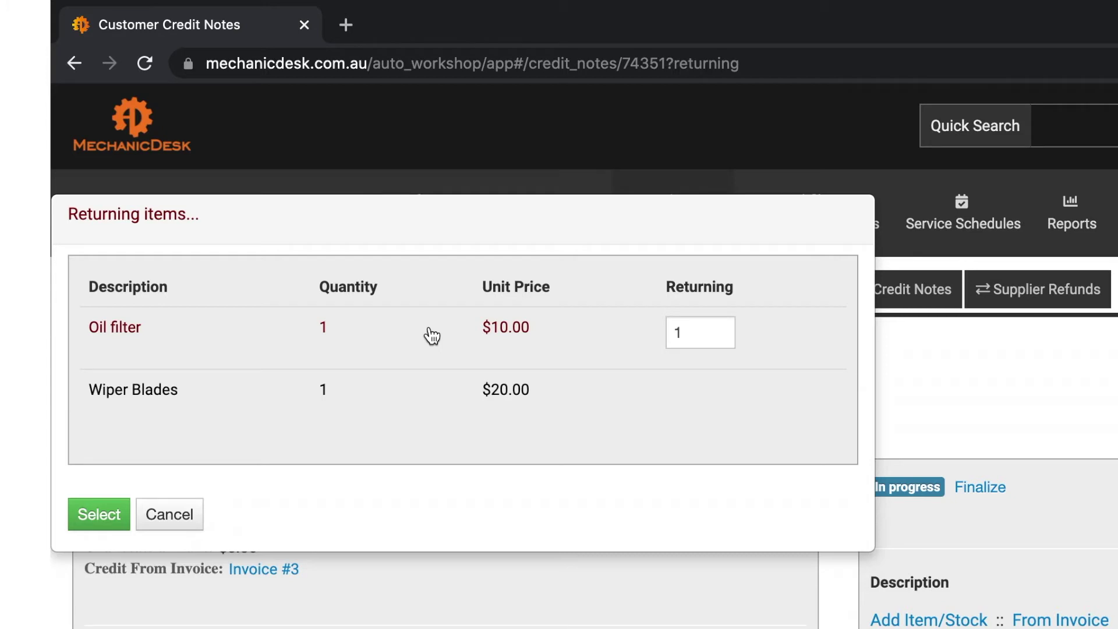
left_click(697, 330)
left_click(452, 399)
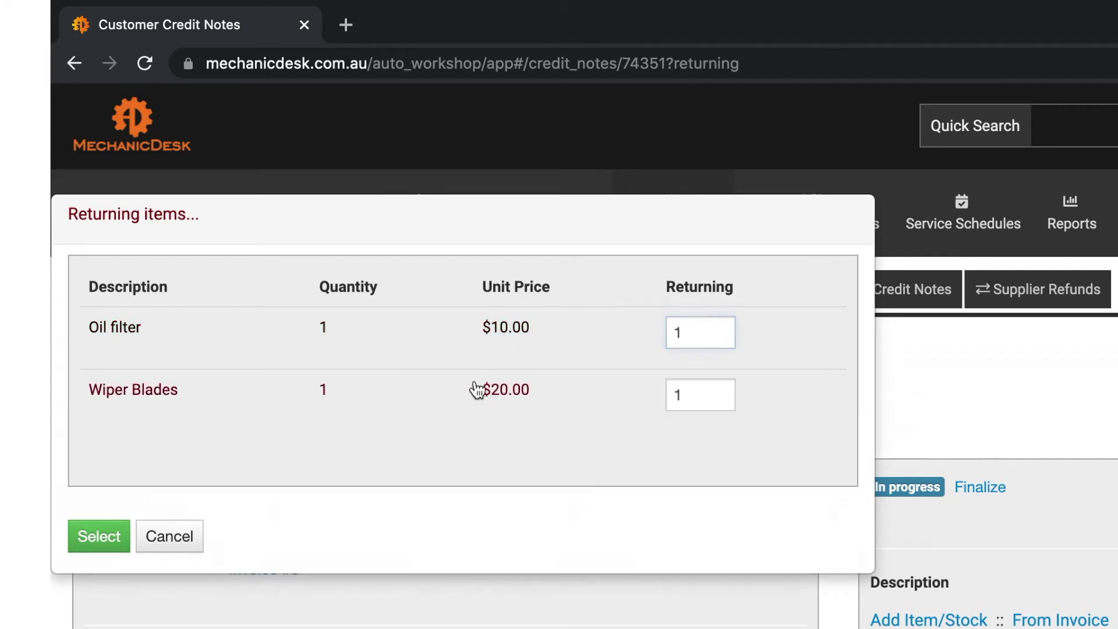
left_click(678, 395)
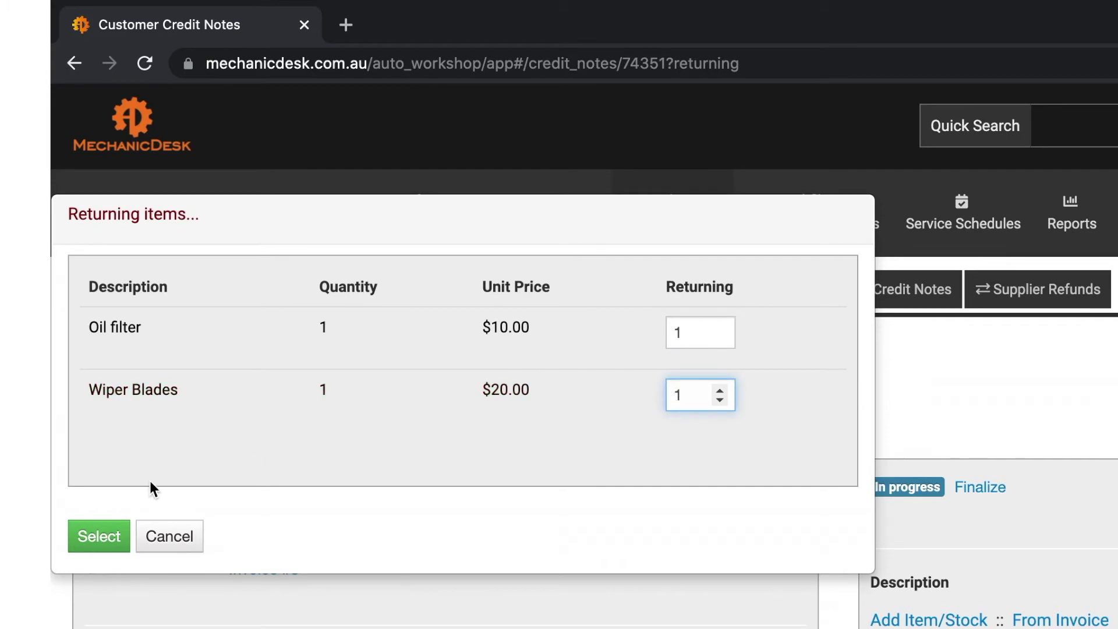
left_click(118, 536)
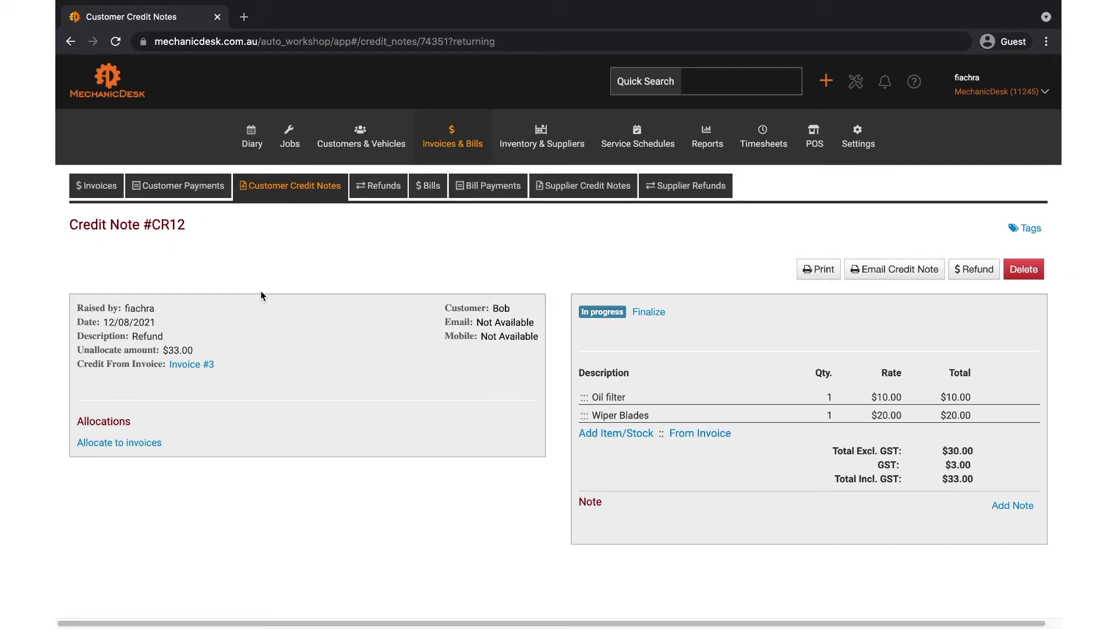
Step: Record a $33 Credit Card refund against credit note CR12
left_click(977, 273)
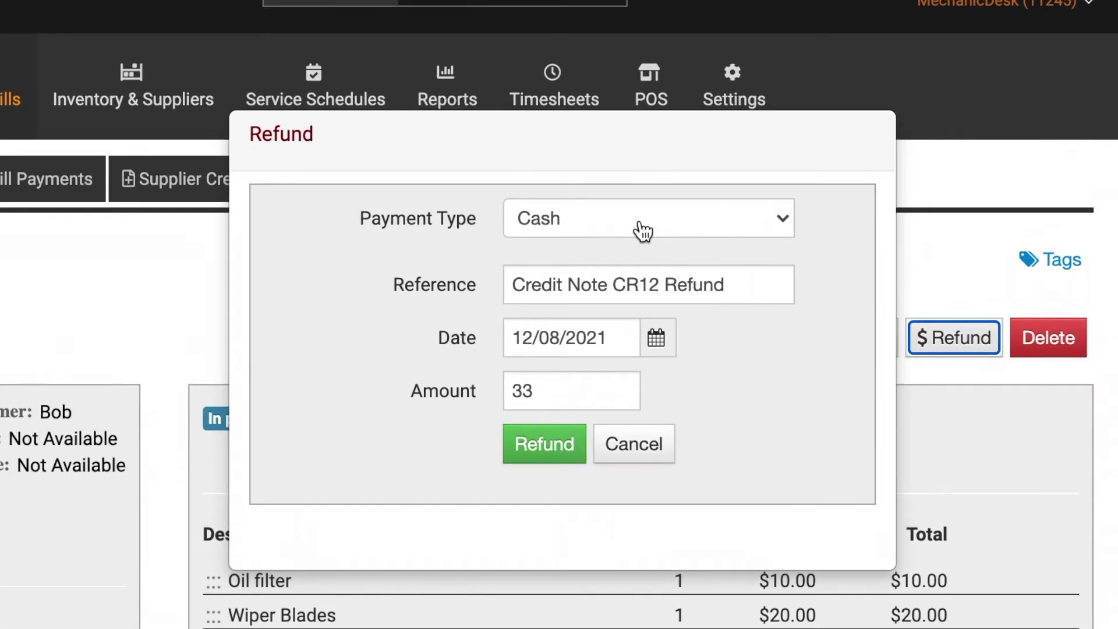
left_click(643, 231)
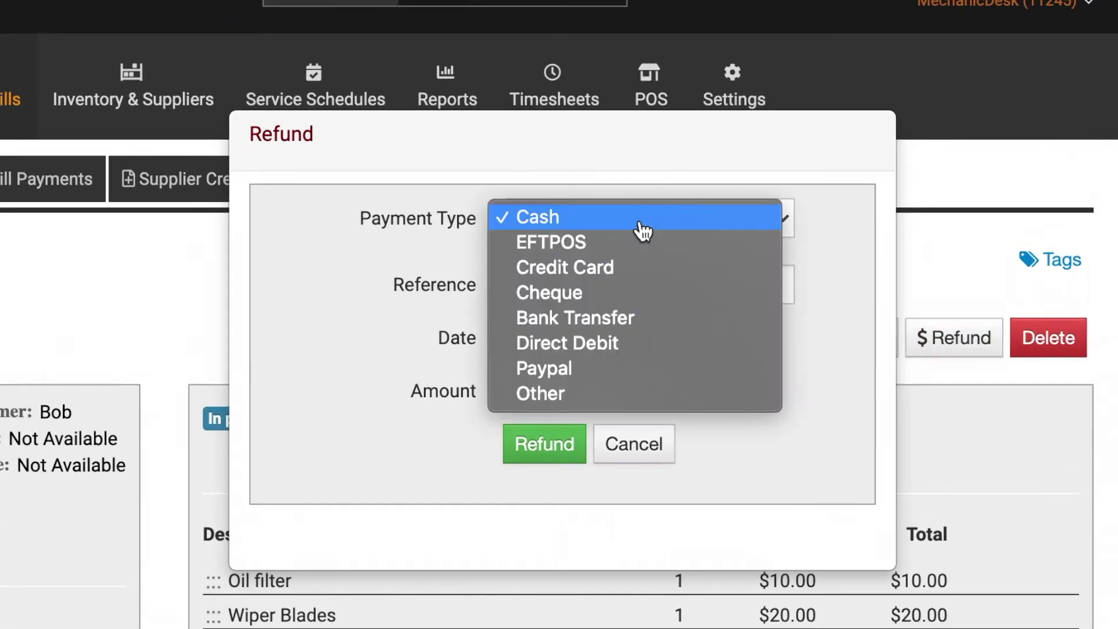
left_click(623, 278)
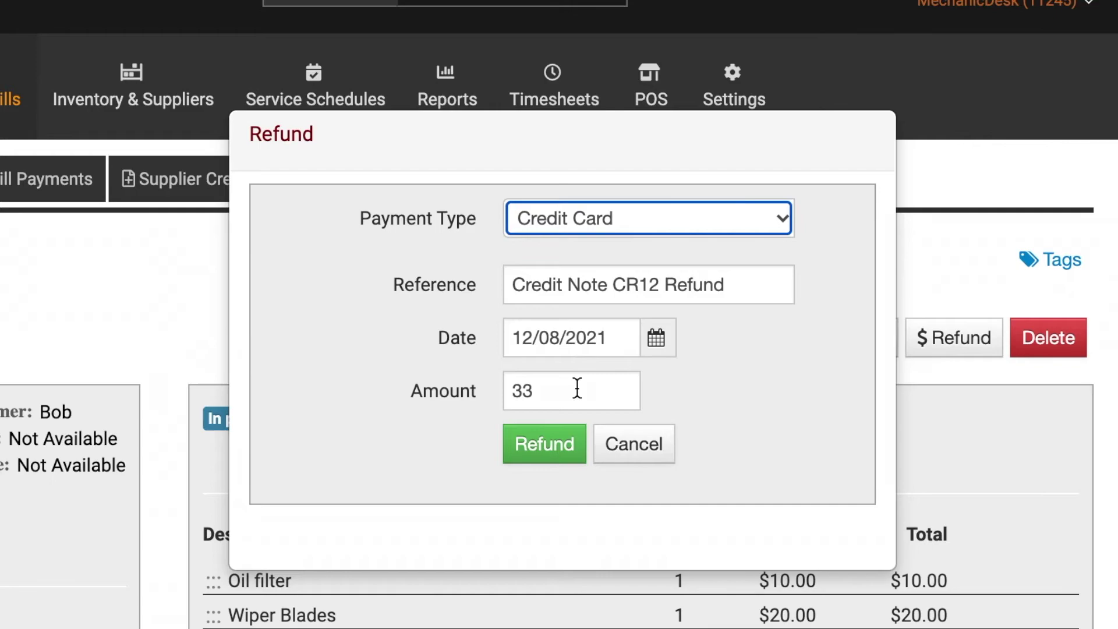
left_click(547, 447)
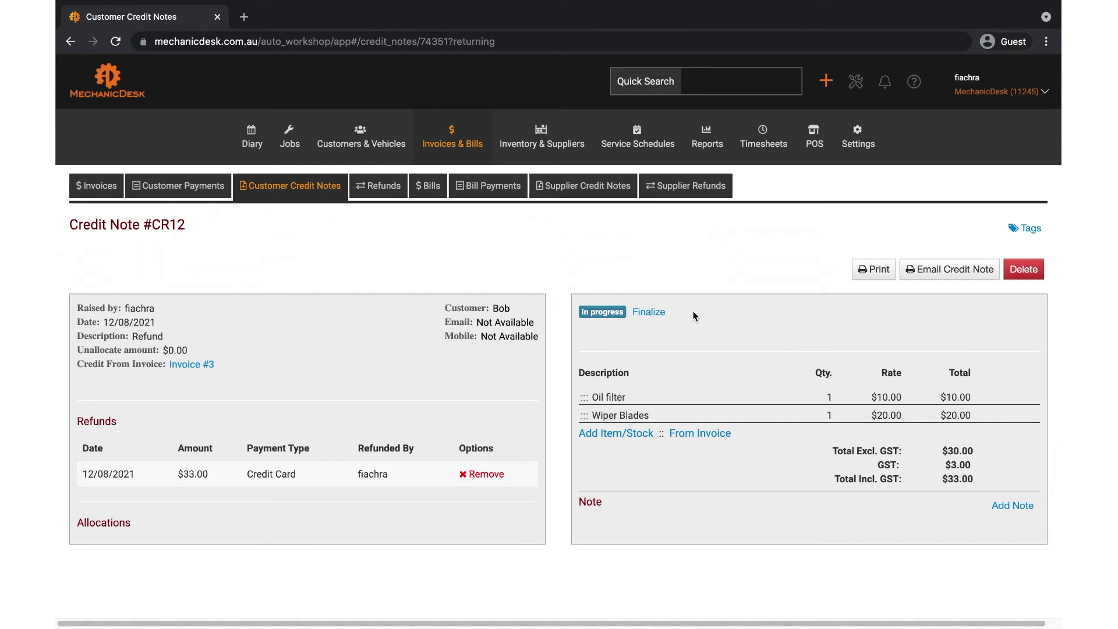
Step: Finalize the in-progress credit note CR12
left_click(650, 314)
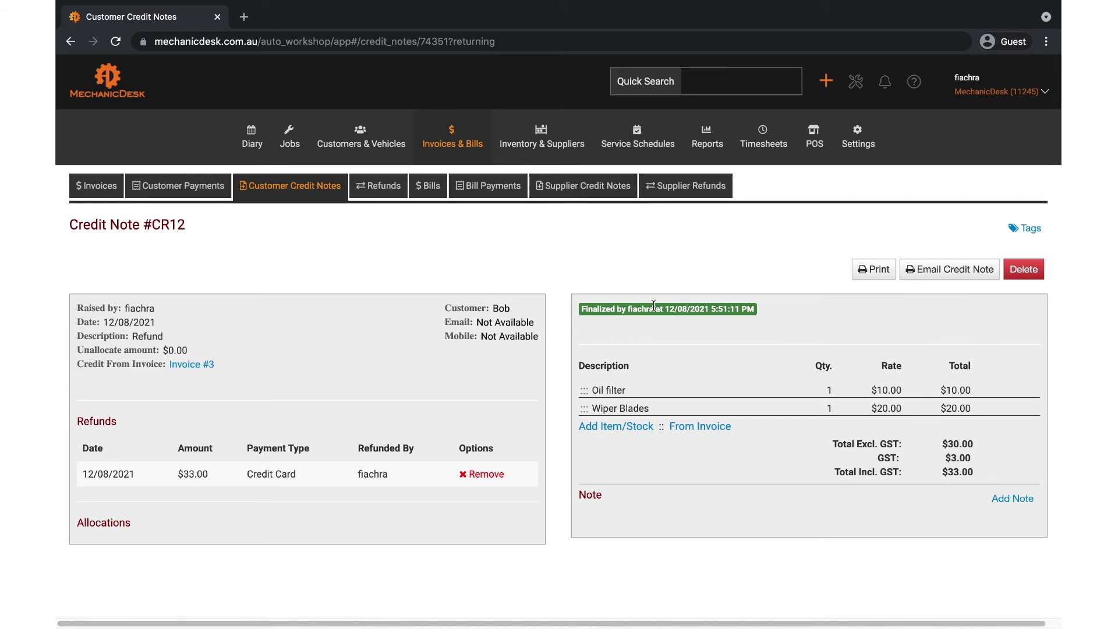
Step: In POS, return closed invoice 8's oil filter with a $25.00 Credit Card refund
left_click(815, 141)
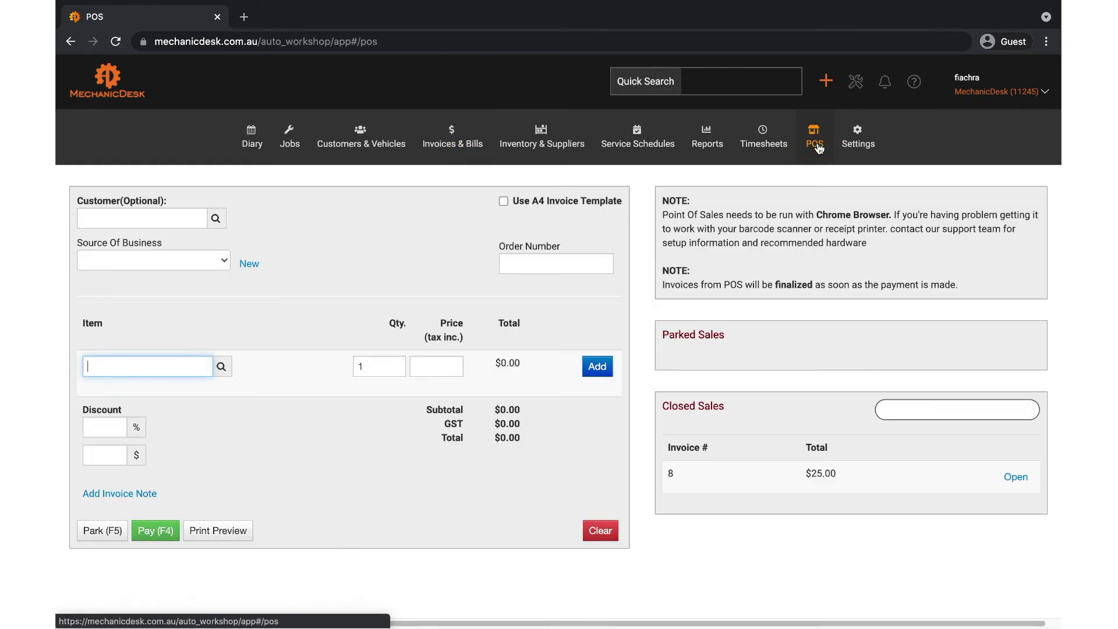
left_click(1016, 477)
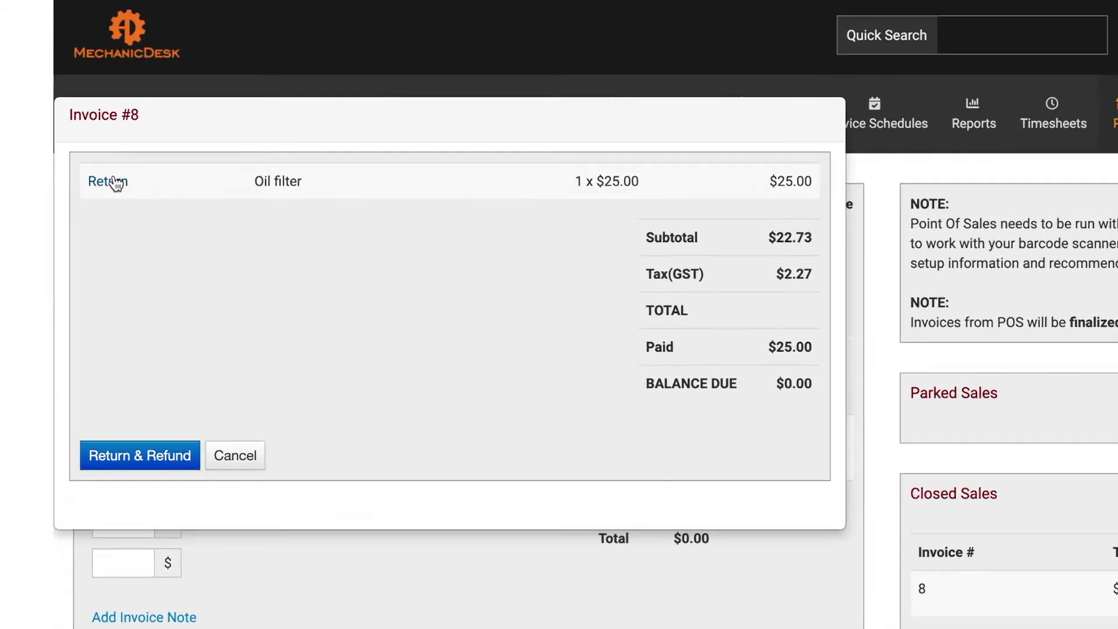
left_click(118, 179)
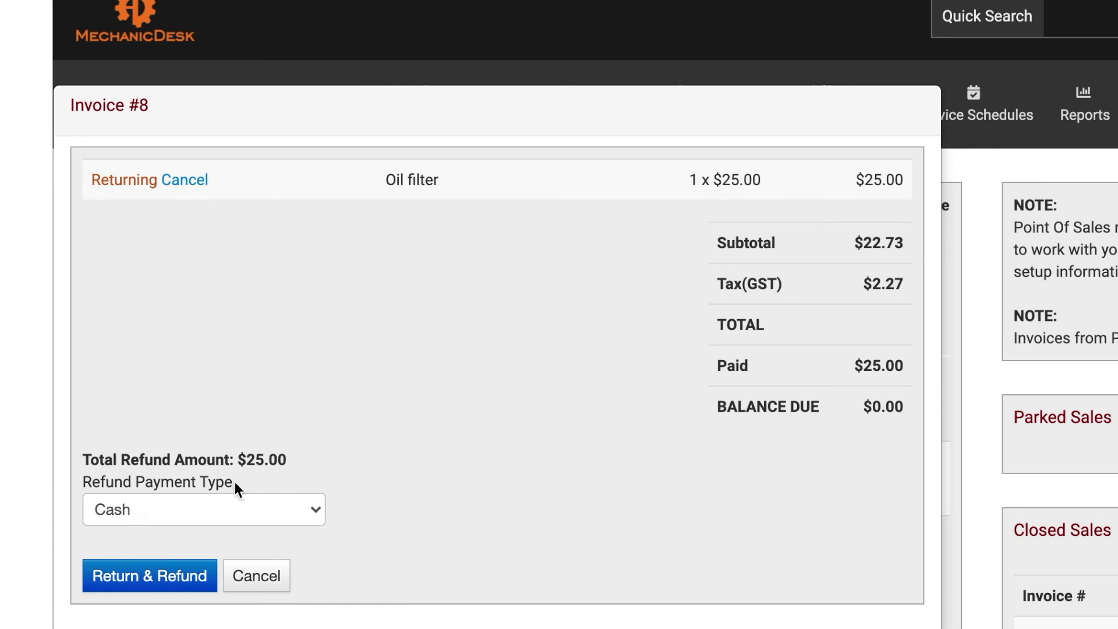
left_click(225, 510)
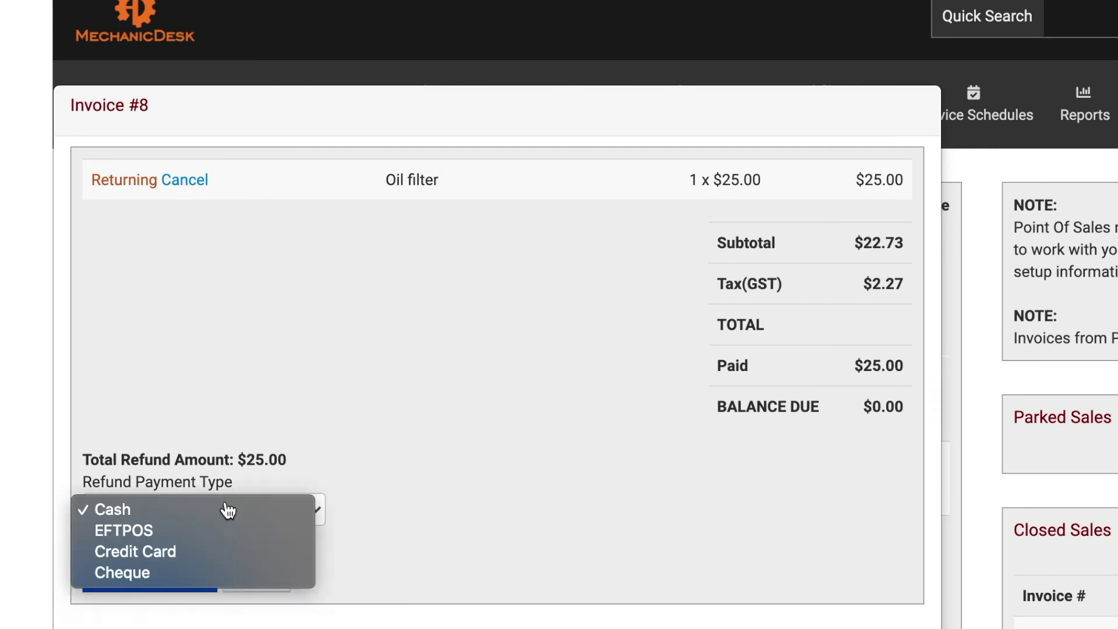
left_click(193, 551)
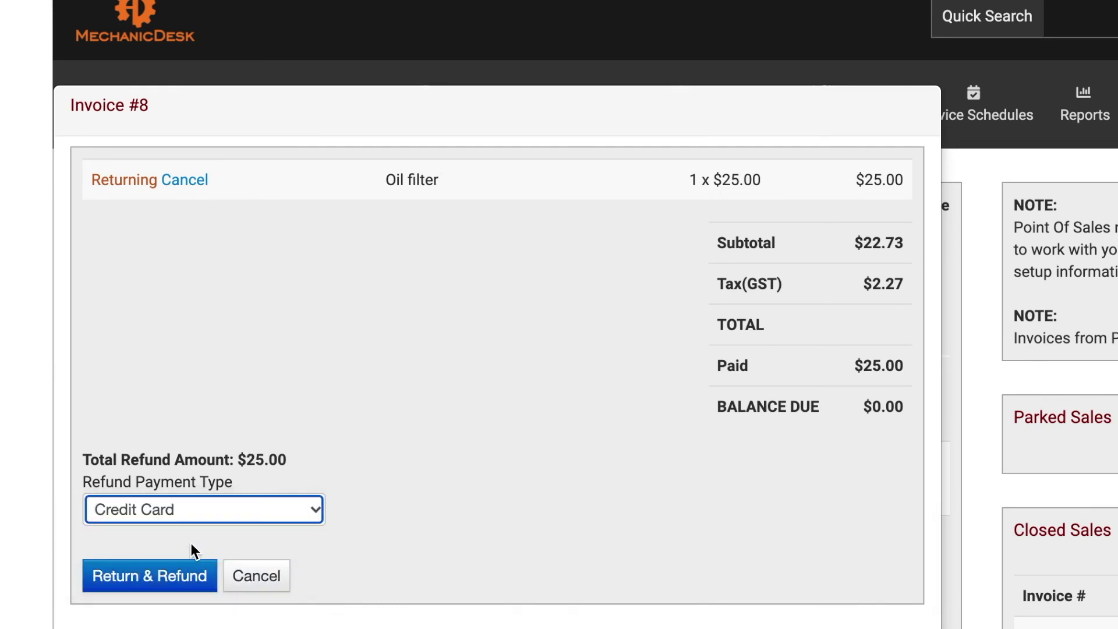
left_click(148, 578)
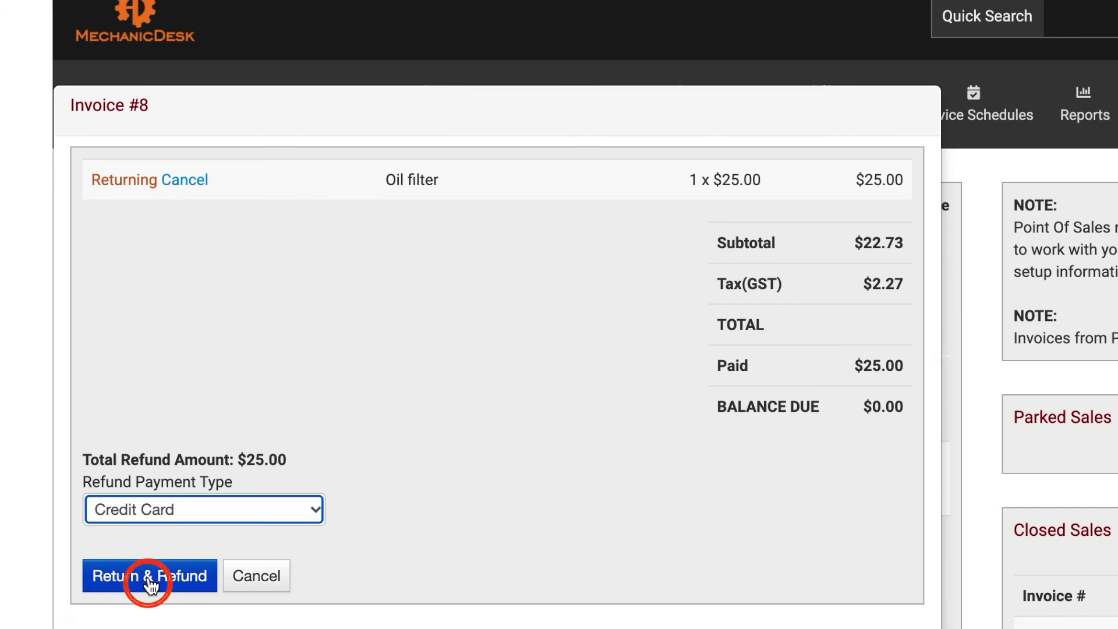